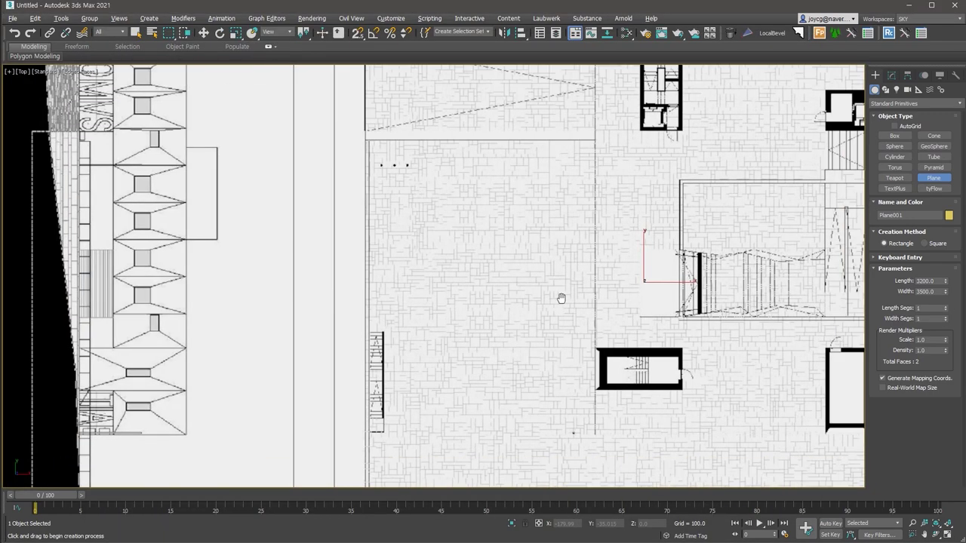
Apply the higher viewport texture resolution so the plan image looks sharper
{"action": "key", "text": "Return"}
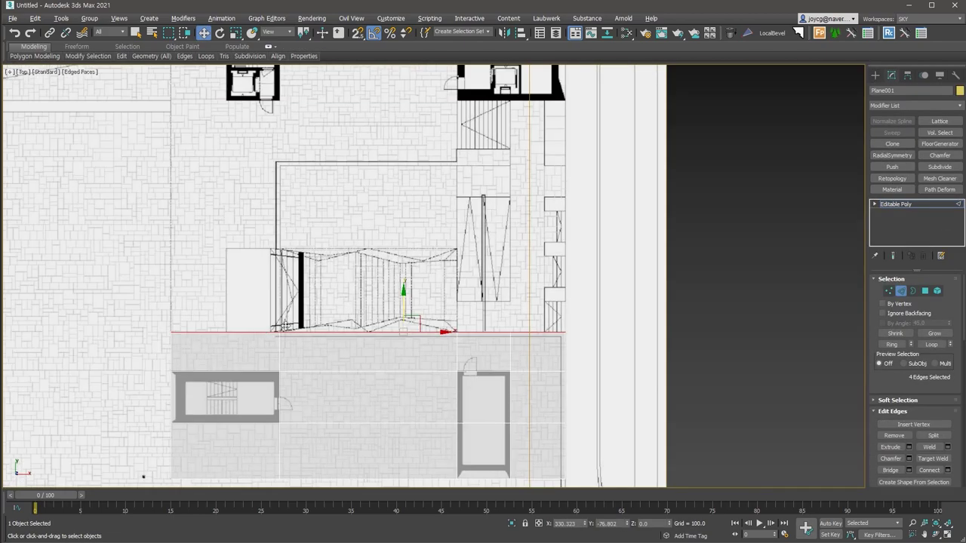
{"action": "scroll", "coordinate": [604, 200], "scroll_direction": "down", "scroll_amount": 5}
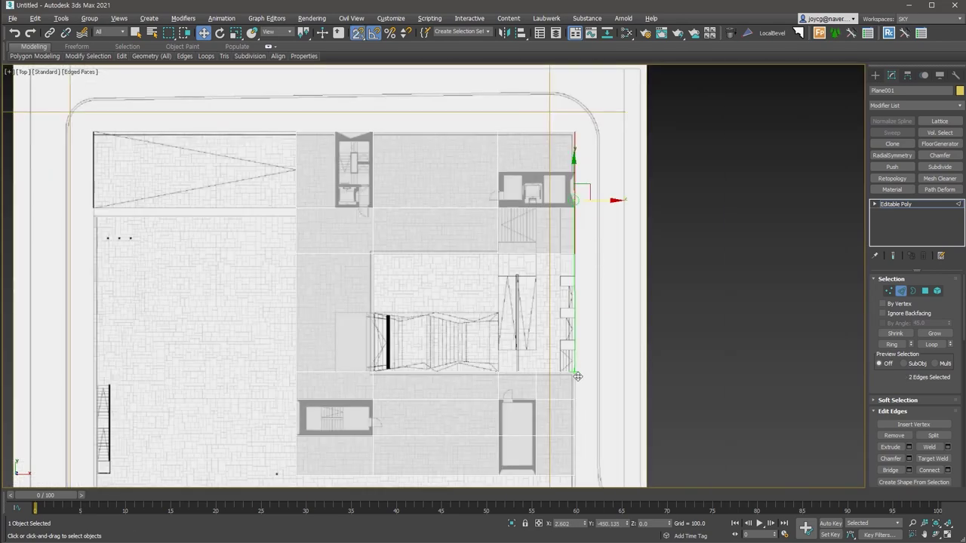
{"action": "scroll", "coordinate": [604, 200], "scroll_direction": "up", "scroll_amount": 3}
Select the row of edges across the plan, then orbit around the Plane001 shell in 3D
{"action": "left_click_drag", "start_coordinate": [776, 262], "coordinate": [287, 249]}
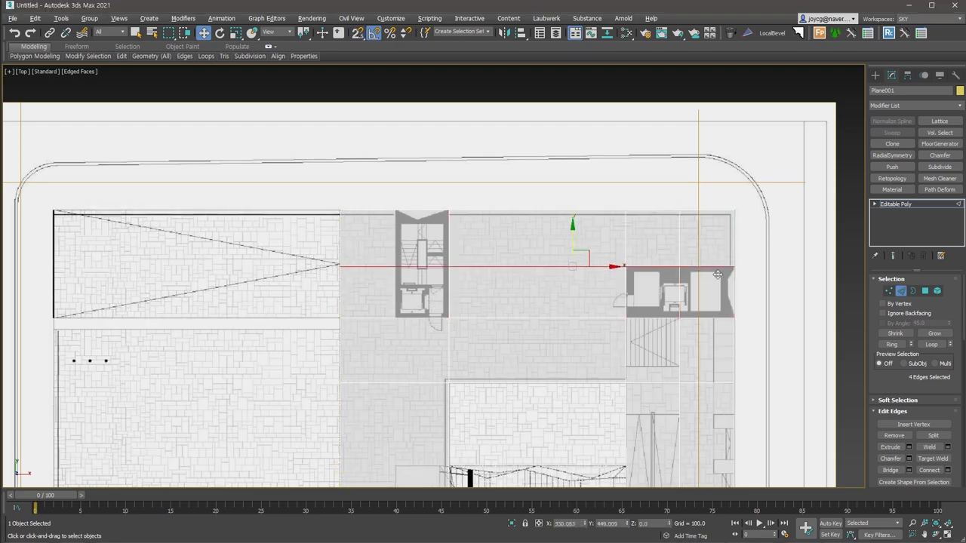
{"action": "scroll", "coordinate": [265, 433], "scroll_direction": "down", "scroll_amount": 3}
{"action": "middle_click_drag", "start_coordinate": [265, 432], "coordinate": [458, 210], "text": "alt"}
{"action": "right_click", "coordinate": [458, 210]}
{"action": "key", "text": "Escape"}
{"action": "scroll", "coordinate": [762, 268], "scroll_direction": "up", "scroll_amount": 3}
{"action": "left_click", "coordinate": [722, 285]}
{"action": "middle_click_drag", "start_coordinate": [722, 285], "coordinate": [633, 290], "text": "alt"}
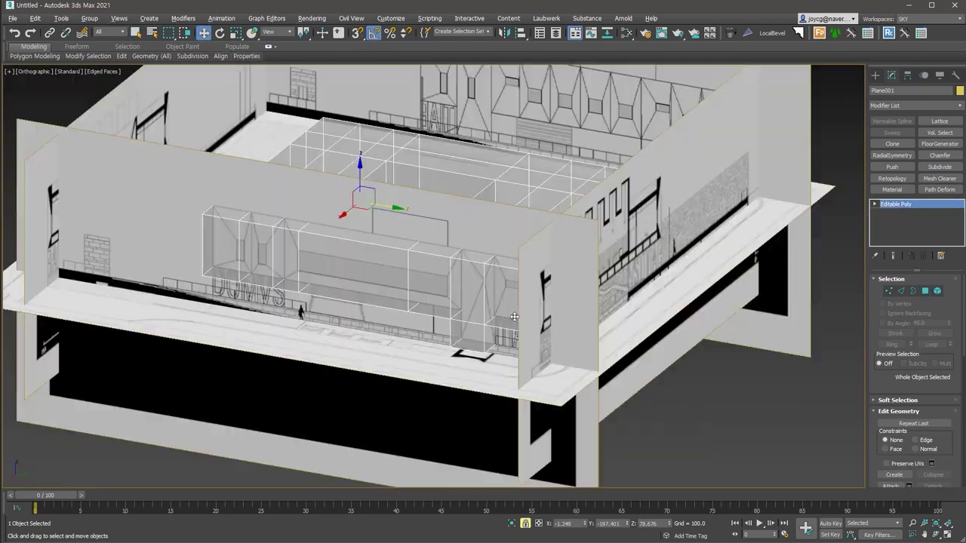
From a higher top-down angle, select the vertical edge loop on the facade in edge mode
{"action": "mouse_move", "coordinate": [514, 317]}
{"action": "middle_mouse_down", "text": "alt"}
{"action": "mouse_move", "coordinate": [642, 270]}
{"action": "mouse_move", "coordinate": [574, 227]}
{"action": "mouse_move", "coordinate": [483, 249]}
{"action": "middle_mouse_up", "text": "alt"}
{"action": "scroll", "coordinate": [453, 169], "scroll_direction": "up", "scroll_amount": 5}
{"action": "scroll", "coordinate": [492, 344], "scroll_direction": "up", "scroll_amount": 2}
{"action": "key", "text": "2"}
{"action": "scroll", "coordinate": [545, 330], "scroll_direction": "up", "scroll_amount": 3}
{"action": "scroll", "coordinate": [511, 269], "scroll_direction": "down", "scroll_amount": 4}
{"action": "scroll", "coordinate": [521, 292], "scroll_direction": "down", "scroll_amount": 1}
{"action": "scroll", "coordinate": [521, 292], "scroll_direction": "up", "scroll_amount": 2}
{"action": "double_click", "coordinate": [457, 302]}
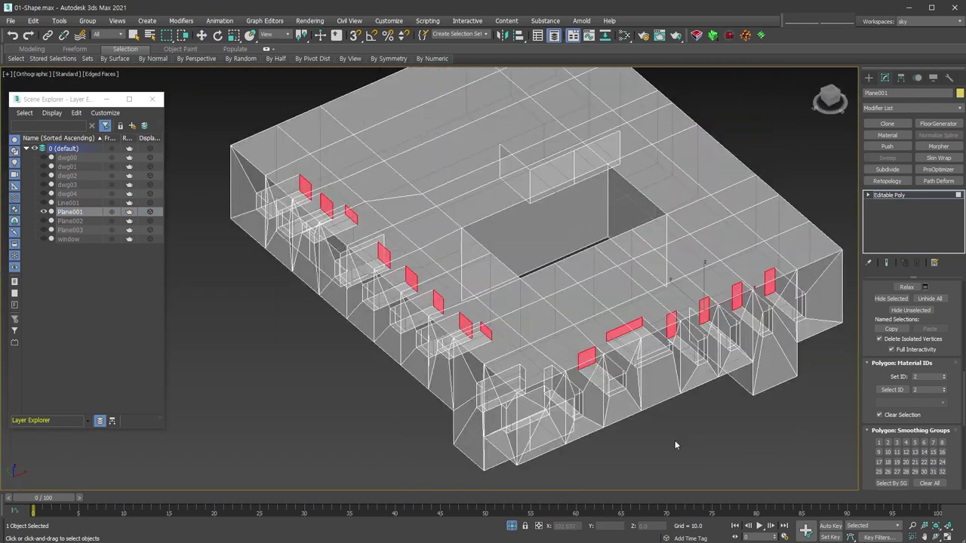
Add the window-top faces to the polygon selection from an angled top-down view
{"action": "middle_click_drag", "start_coordinate": [675, 440], "coordinate": [709, 356], "text": "alt"}
{"action": "scroll", "coordinate": [960, 375], "scroll_direction": "down", "scroll_amount": 5}
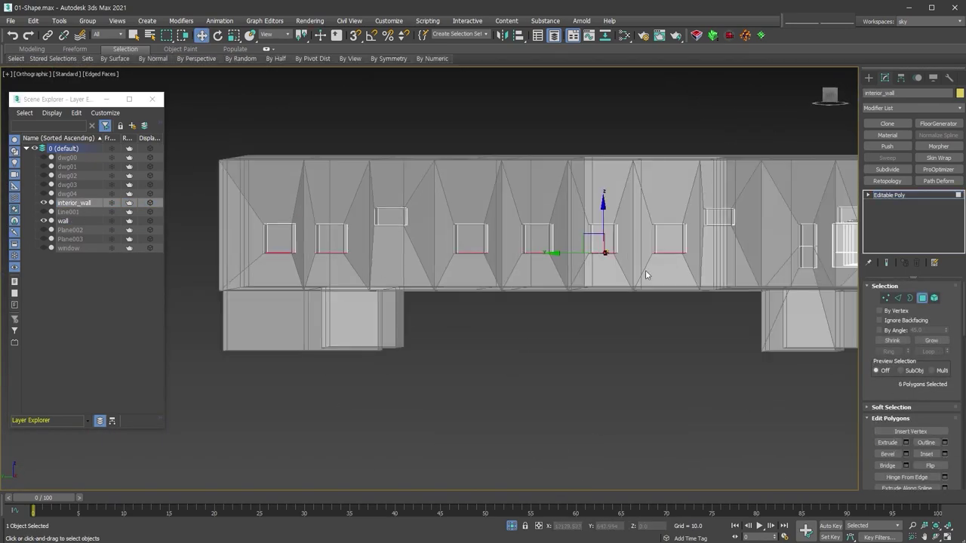
{"action": "middle_click_drag", "start_coordinate": [466, 310], "coordinate": [757, 438], "text": "alt"}
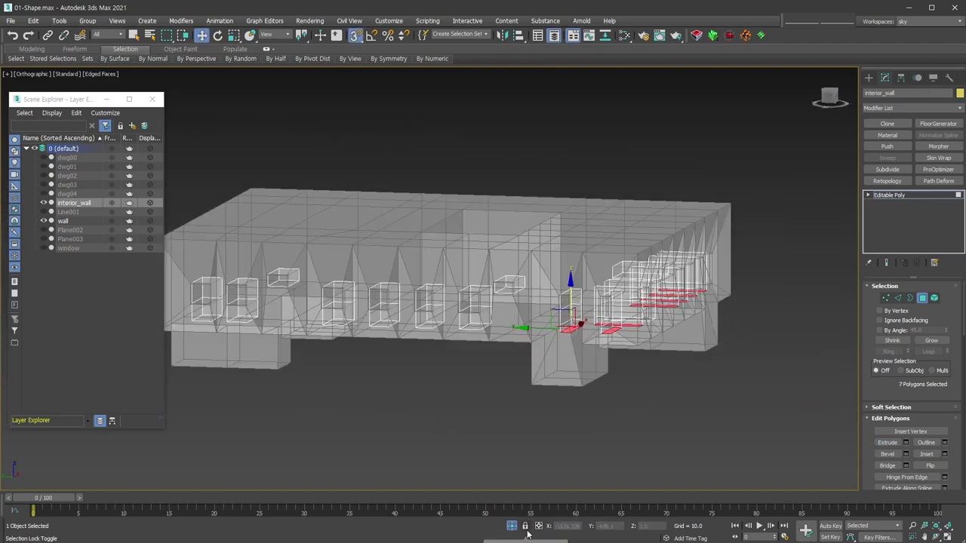
{"action": "left_click", "coordinate": [757, 437]}
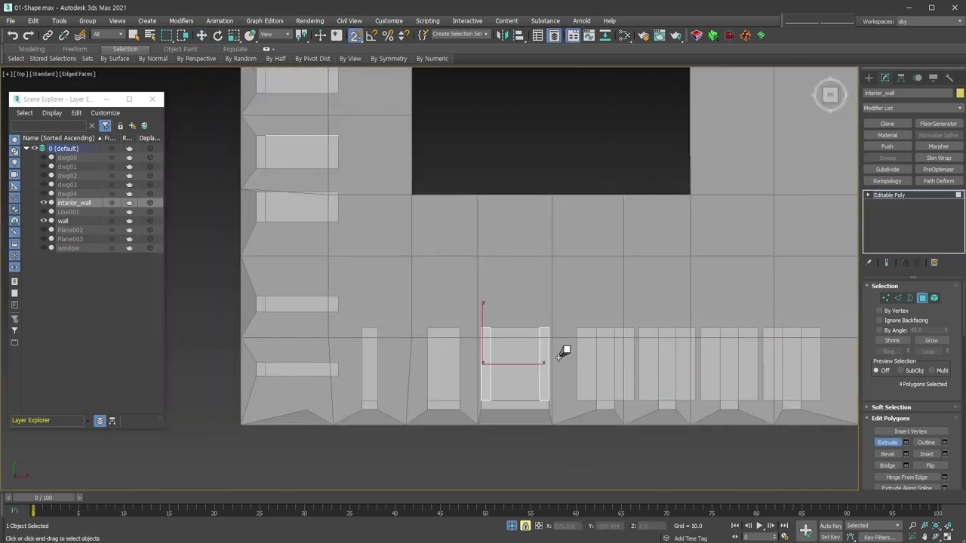
{"action": "middle_click_drag", "start_coordinate": [450, 398], "coordinate": [448, 326]}
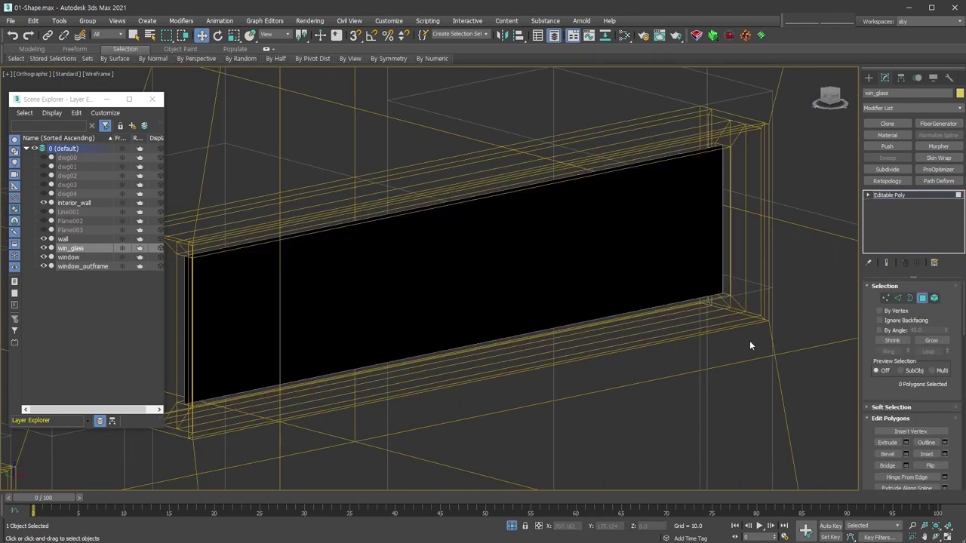
Deselect the glass's inner faces, then select every win_glass polygon with Ctrl+A
{"action": "left_click", "coordinate": [931, 457]}
{"action": "scroll", "coordinate": [944, 378], "scroll_direction": "up", "scroll_amount": 3}
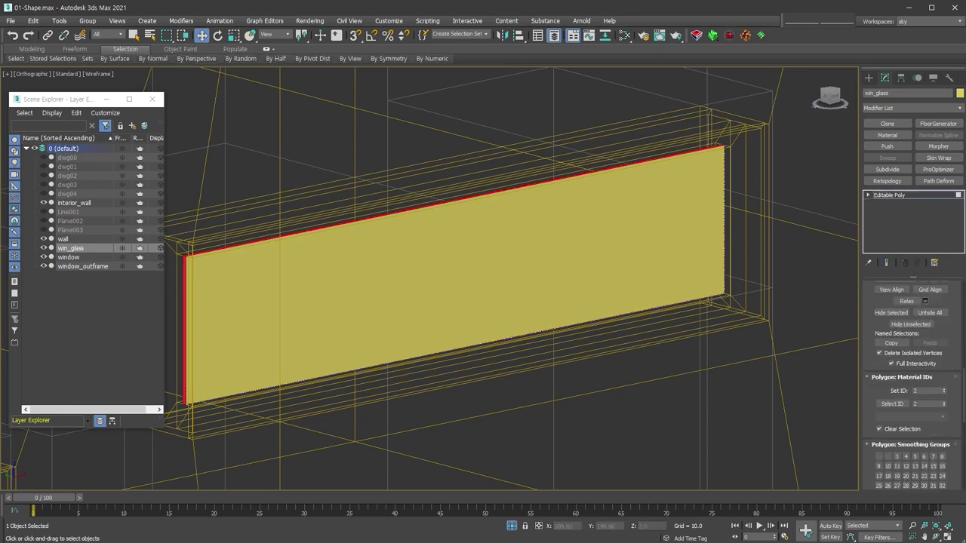
{"action": "scroll", "coordinate": [928, 339], "scroll_direction": "down", "scroll_amount": 5}
{"action": "key", "text": "ctrl+a"}
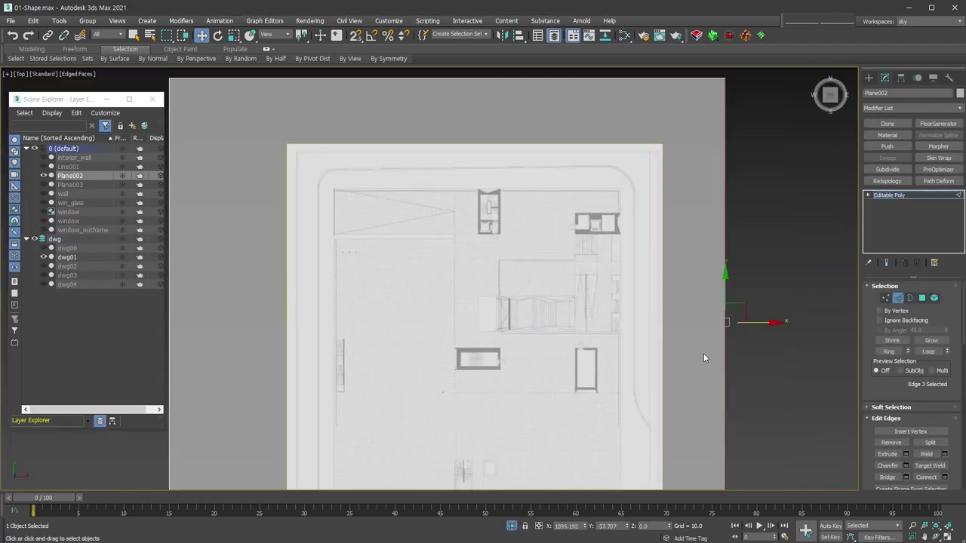
Zoom the viewport in and out to inspect the railing setup
{"action": "scroll", "coordinate": [530, 293], "scroll_direction": "up", "scroll_amount": 3}
{"action": "scroll", "coordinate": [530, 293], "scroll_direction": "down", "scroll_amount": 3}
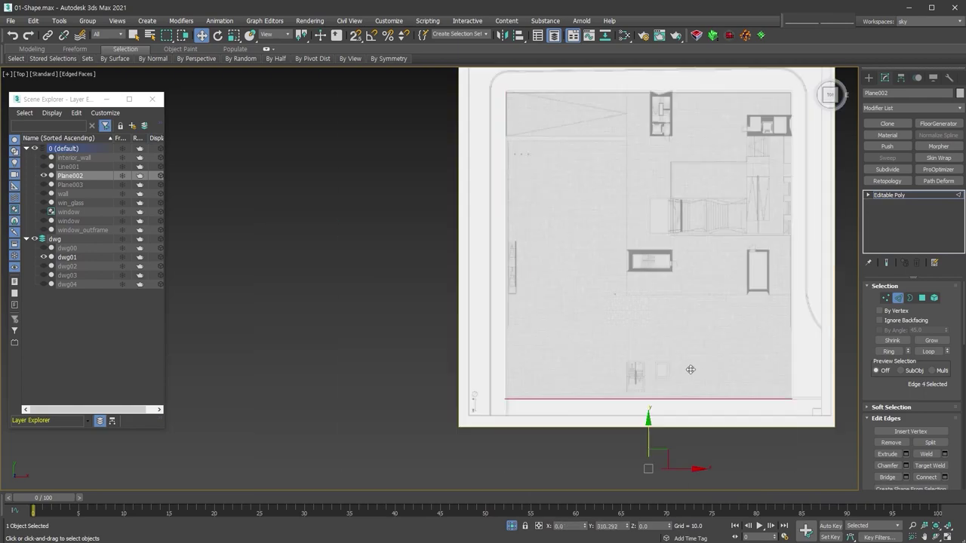
{"action": "scroll", "coordinate": [544, 226], "scroll_direction": "up", "scroll_amount": 2}
{"action": "scroll", "coordinate": [570, 181], "scroll_direction": "up", "scroll_amount": 4}
{"action": "scroll", "coordinate": [703, 388], "scroll_direction": "down", "scroll_amount": 5}
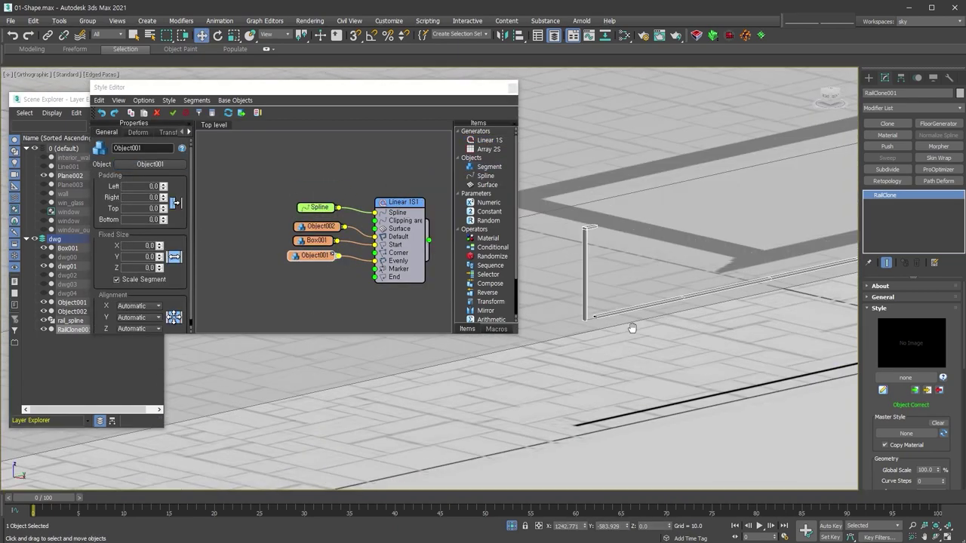
Orbit out to an overview of the railings, unhide all objects, and select Plane002
{"action": "scroll", "coordinate": [140, 323], "scroll_direction": "down", "scroll_amount": 1}
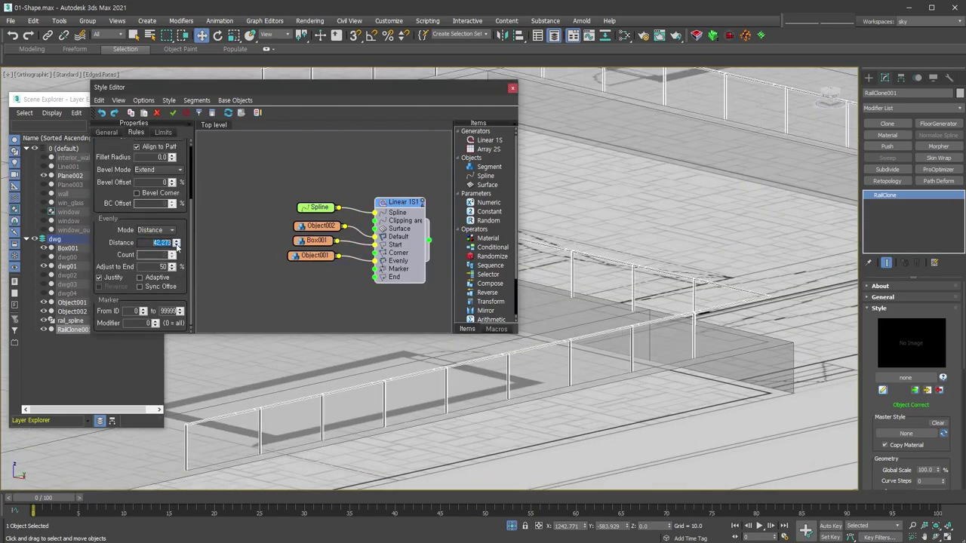
{"action": "scroll", "coordinate": [714, 260], "scroll_direction": "up", "scroll_amount": 3}
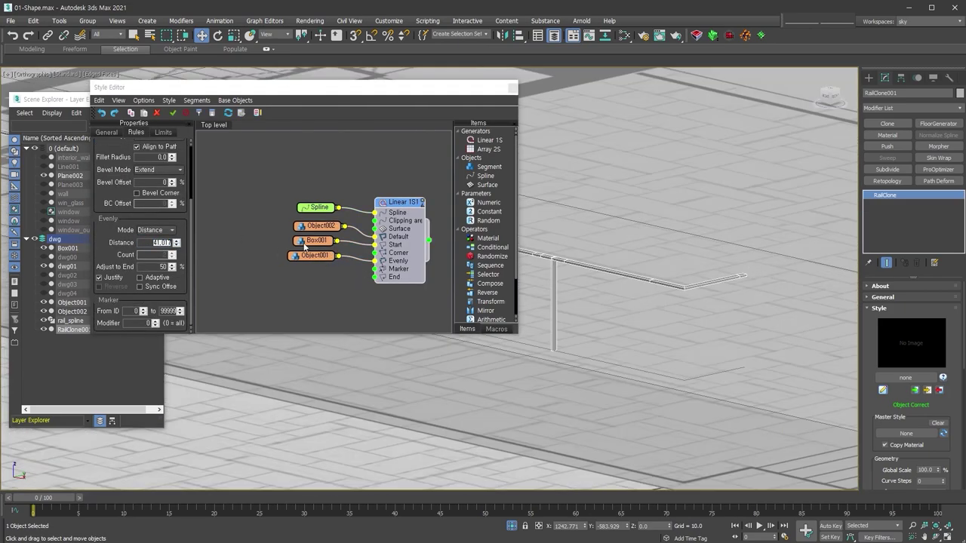
{"action": "scroll", "coordinate": [701, 377], "scroll_direction": "down", "scroll_amount": 5}
{"action": "mouse_move", "coordinate": [701, 378]}
{"action": "middle_mouse_down", "text": "alt"}
{"action": "mouse_move", "coordinate": [494, 250]}
{"action": "mouse_move", "coordinate": [634, 305]}
{"action": "middle_mouse_up", "text": "alt"}
{"action": "key", "text": "alt+q"}
{"action": "left_click", "coordinate": [762, 296]}
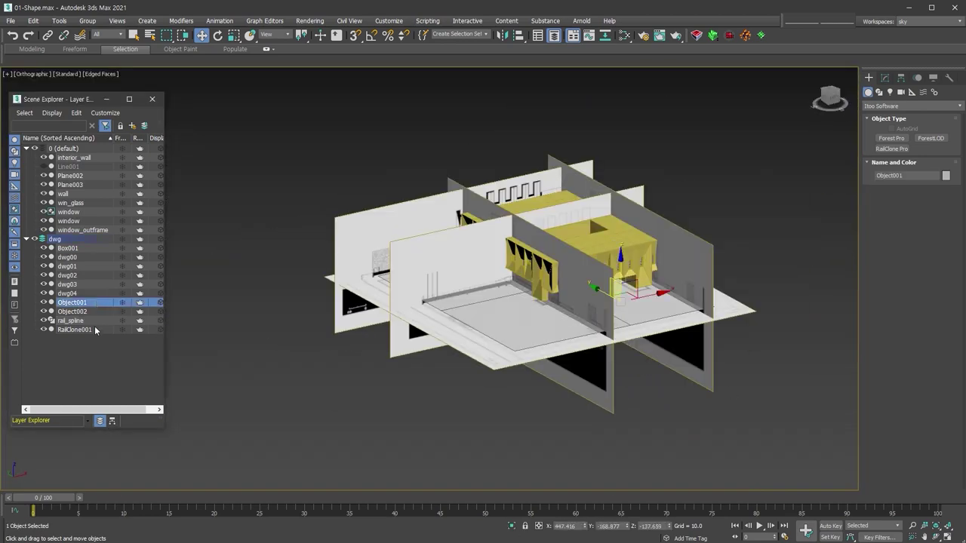
{"action": "left_click", "coordinate": [70, 175]}
Switch to a perspective view of the facade and dismiss the calculator
{"action": "key", "text": "p"}
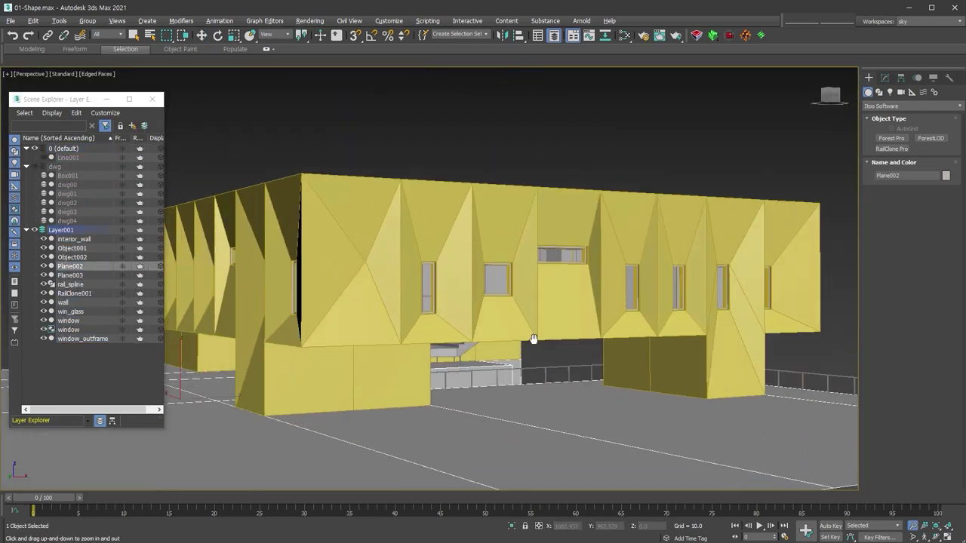
{"action": "scroll", "coordinate": [442, 370], "scroll_direction": "up", "scroll_amount": 5}
{"action": "scroll", "coordinate": [442, 370], "scroll_direction": "down", "scroll_amount": 3}
{"action": "scroll", "coordinate": [442, 370], "scroll_direction": "up", "scroll_amount": 3}
{"action": "scroll", "coordinate": [664, 384], "scroll_direction": "down", "scroll_amount": 1}
{"action": "middle_click_drag", "start_coordinate": [830, 401], "coordinate": [771, 376]}
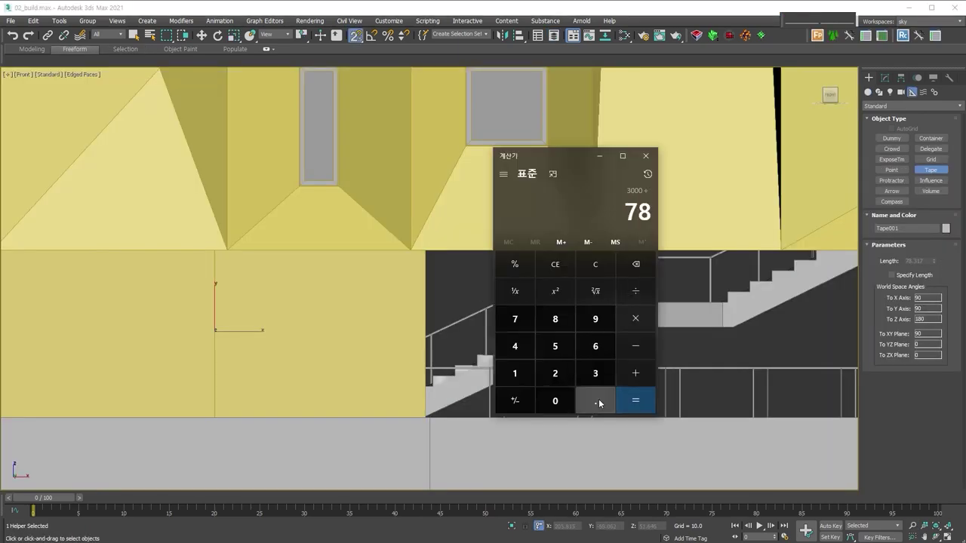
{"action": "left_click", "coordinate": [950, 79]}
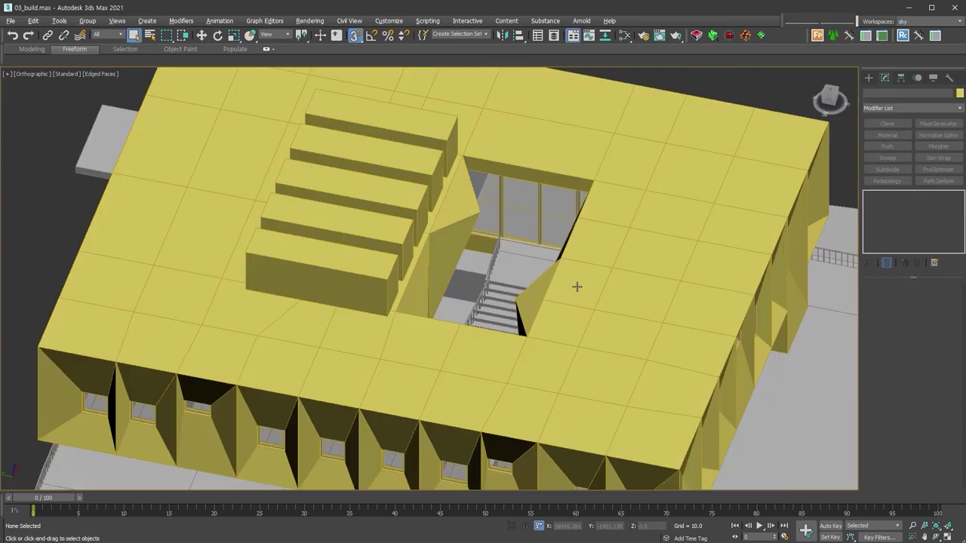
Orbit out to an elevated view of the whole building and open Render Setup
{"action": "mouse_move", "coordinate": [577, 286]}
{"action": "middle_mouse_down", "text": "alt"}
{"action": "mouse_move", "coordinate": [507, 169]}
{"action": "mouse_move", "coordinate": [561, 352]}
{"action": "middle_mouse_up", "text": "alt"}
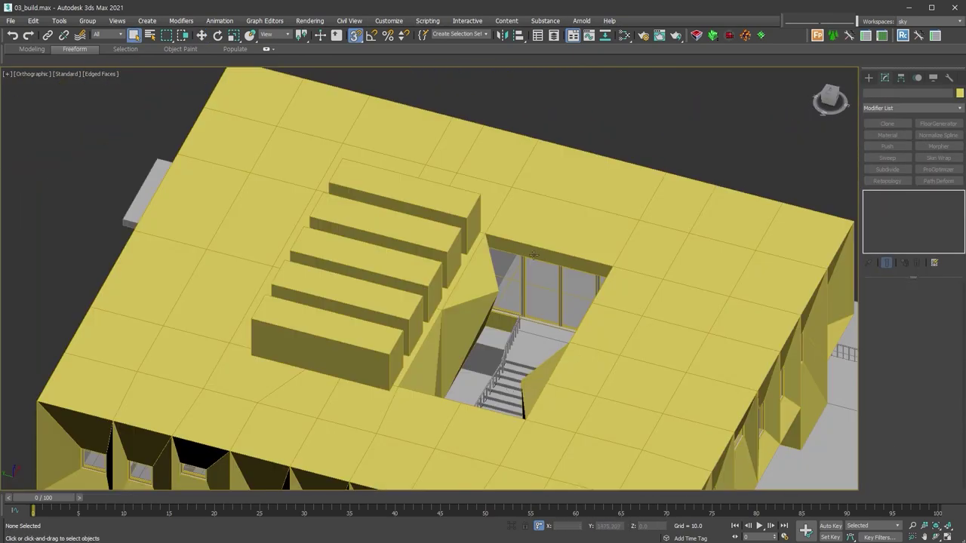
{"action": "scroll", "coordinate": [587, 401], "scroll_direction": "down", "scroll_amount": 3}
{"action": "mouse_move", "coordinate": [586, 401]}
{"action": "middle_mouse_down", "text": "alt"}
{"action": "mouse_move", "coordinate": [774, 320]}
{"action": "mouse_move", "coordinate": [562, 351]}
{"action": "middle_mouse_up", "text": "alt"}
{"action": "scroll", "coordinate": [774, 320], "scroll_direction": "down", "scroll_amount": 5}
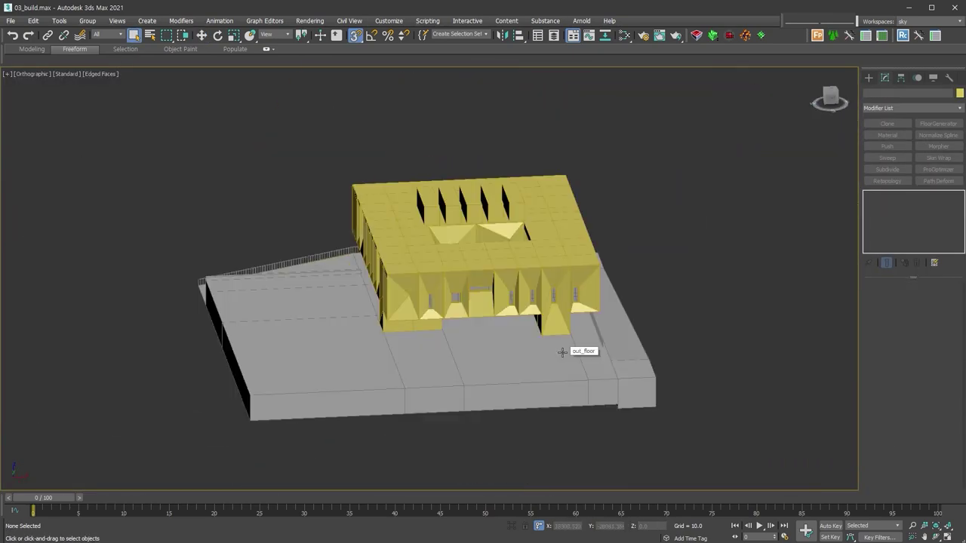
{"action": "left_click", "coordinate": [644, 38]}
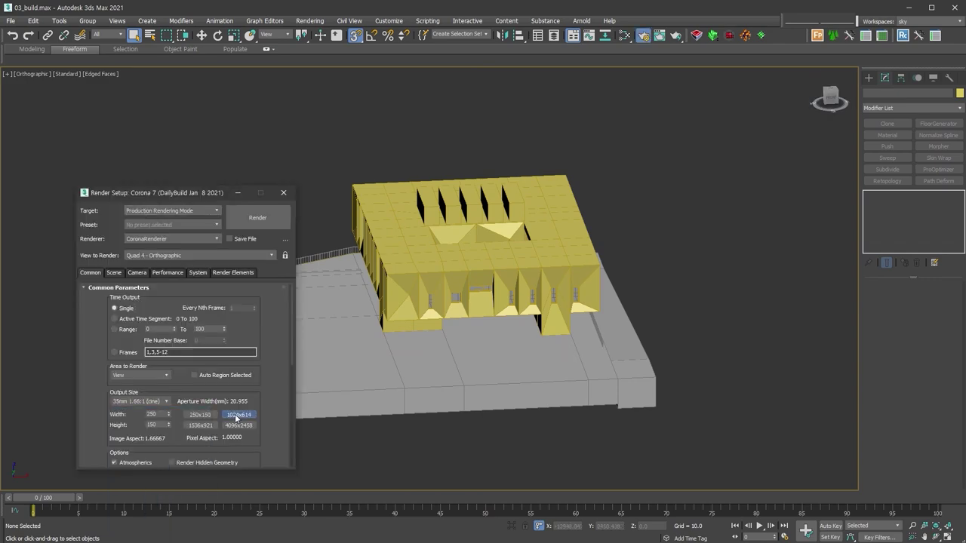
Frame the front facade in Perspective and create a CoronaCamera with automatic vertical tilt correction
{"action": "left_click", "coordinate": [283, 197]}
{"action": "key", "text": "p"}
{"action": "scroll", "coordinate": [453, 302], "scroll_direction": "up", "scroll_amount": 5}
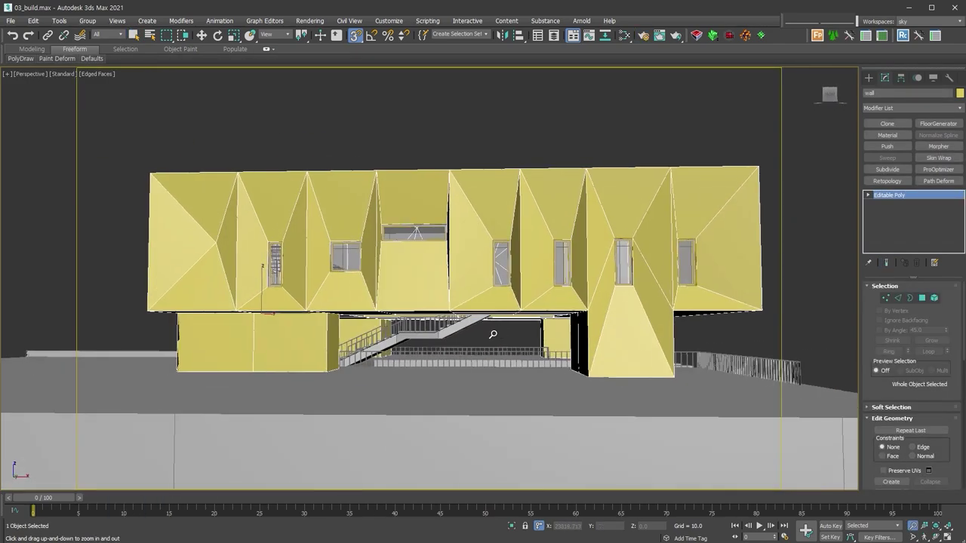
{"action": "left_click", "coordinate": [913, 526]}
{"action": "left_click", "coordinate": [925, 537]}
{"action": "key", "text": "ctrl+c"}
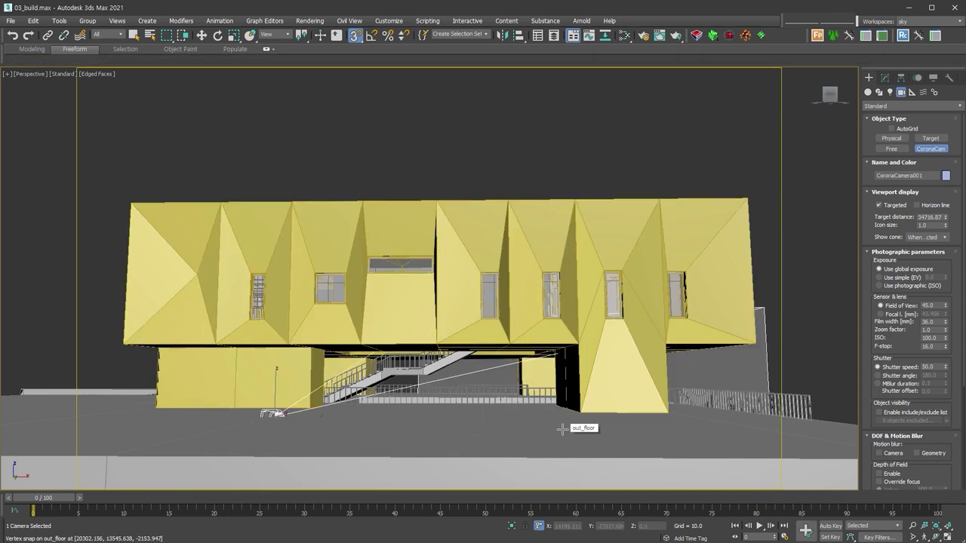
{"action": "scroll", "coordinate": [955, 403], "scroll_direction": "down", "scroll_amount": 5}
{"action": "left_click", "coordinate": [909, 394]}
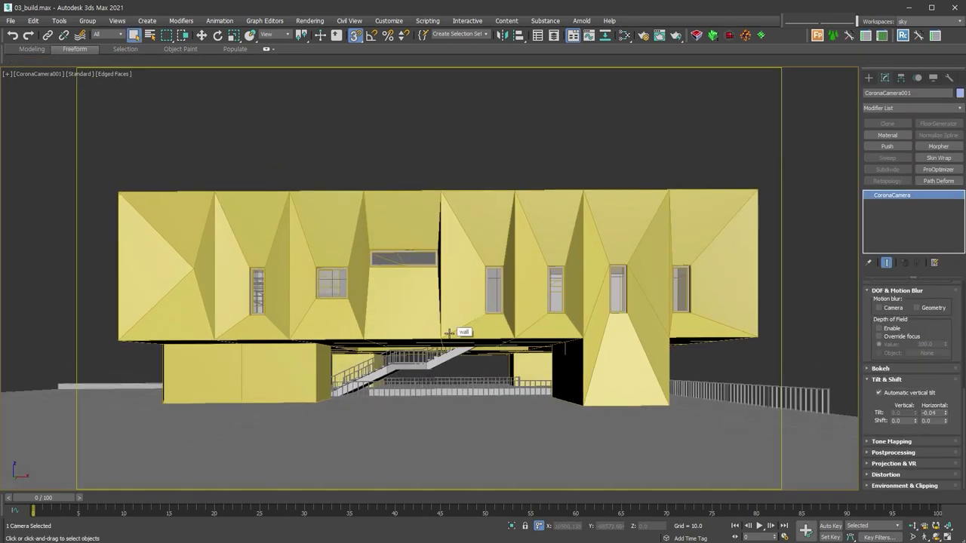
Deselect the camera, select the wall in polygon mode, and orbit above the building
{"action": "key", "text": "ctrl+d"}
{"action": "left_click", "coordinate": [223, 393]}
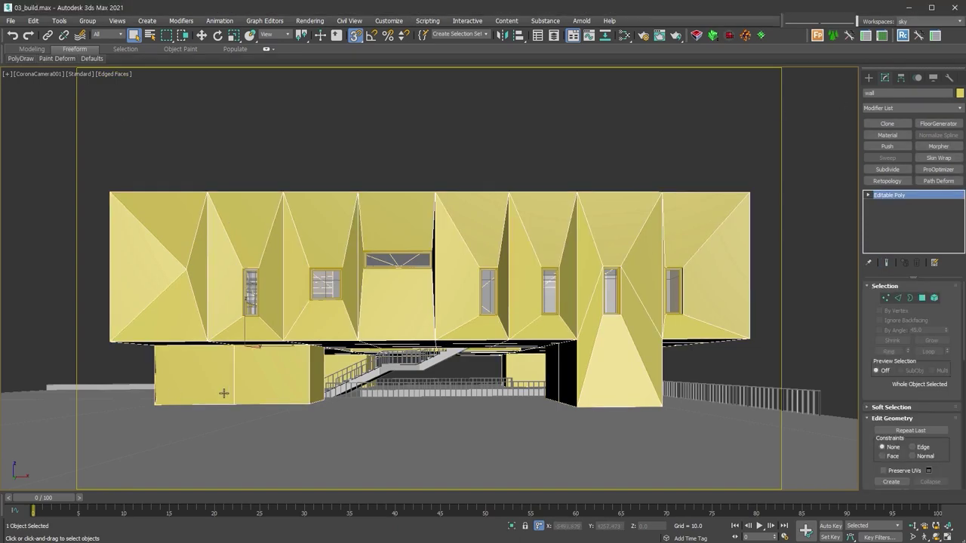
{"action": "key", "text": "4"}
{"action": "key", "text": "u"}
{"action": "middle_click_drag", "start_coordinate": [432, 370], "coordinate": [763, 457], "text": "alt"}
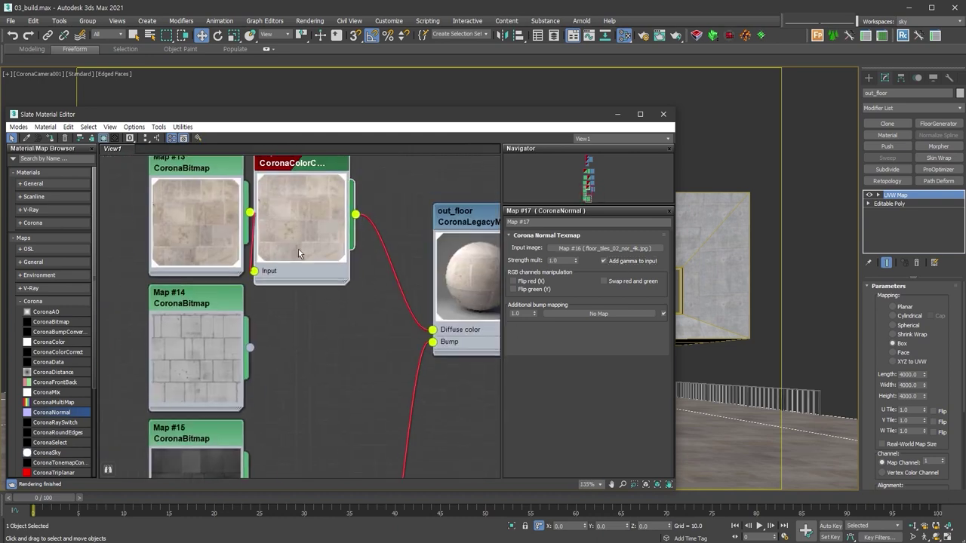
Insert Composite maps before the out_floor and concrete_wall diffuse colors, then open the stair material
{"action": "left_click_drag", "start_coordinate": [252, 354], "coordinate": [211, 367]}
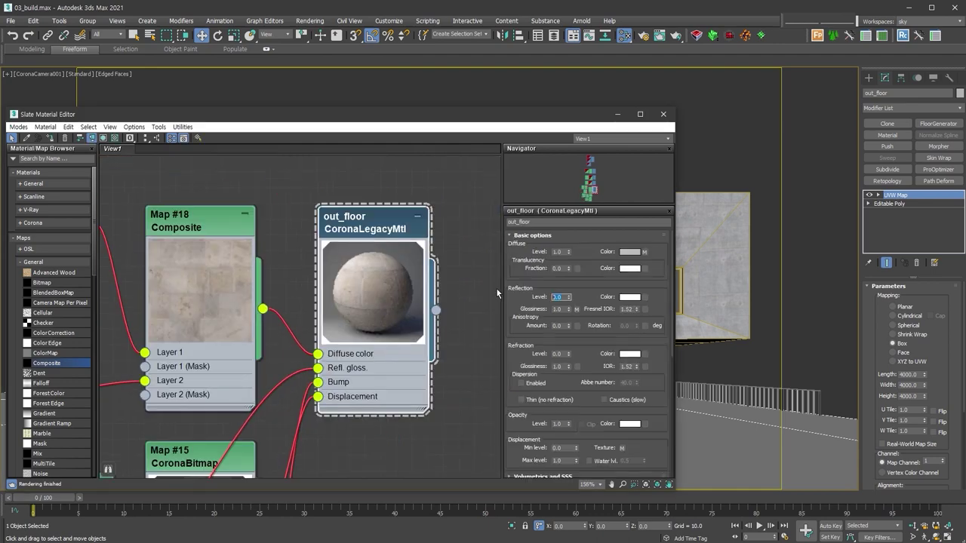
{"action": "double_click", "coordinate": [159, 306]}
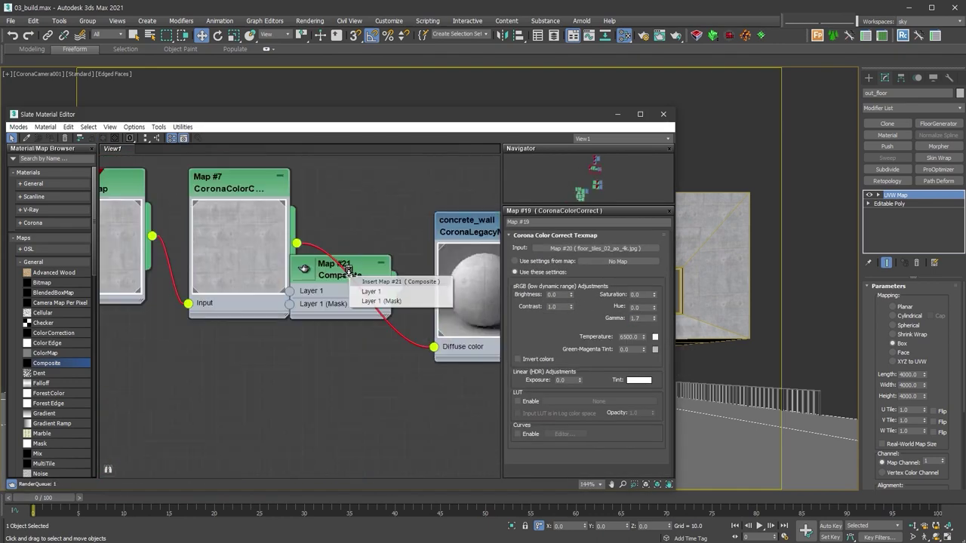
{"action": "double_click", "coordinate": [400, 256]}
{"action": "left_click", "coordinate": [581, 279]}
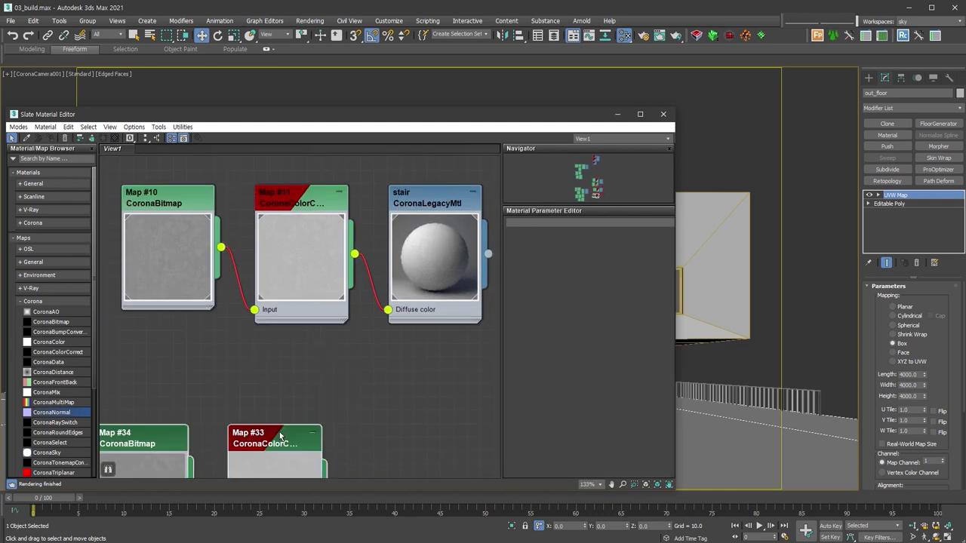
{"action": "double_click", "coordinate": [412, 231]}
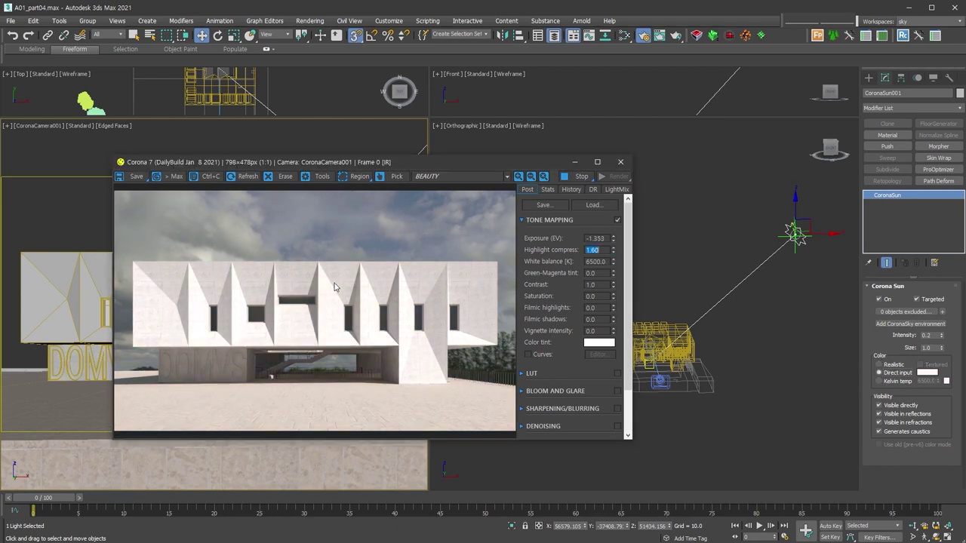
Open the LUT settings in the Corona tone mapping panel
{"action": "key", "text": "m"}
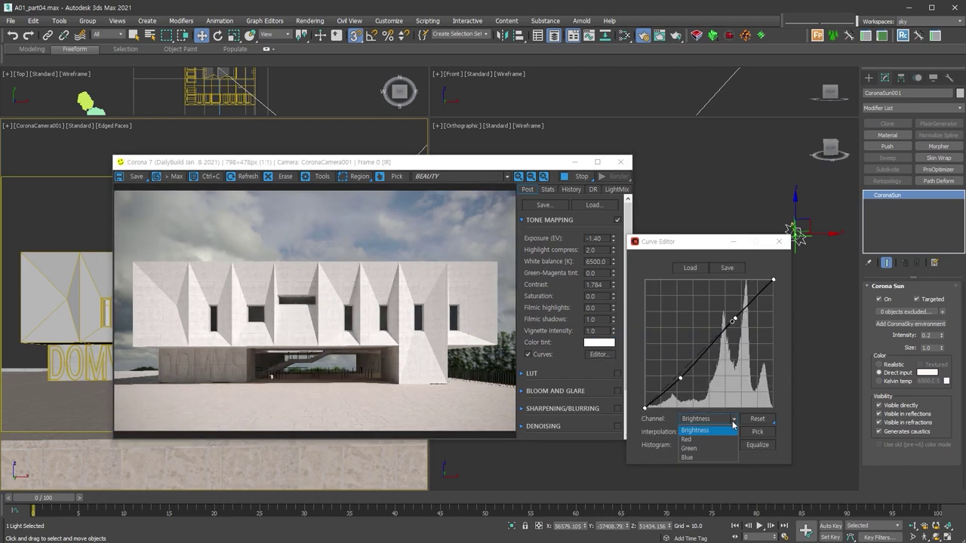
{"action": "left_click", "coordinate": [573, 373]}
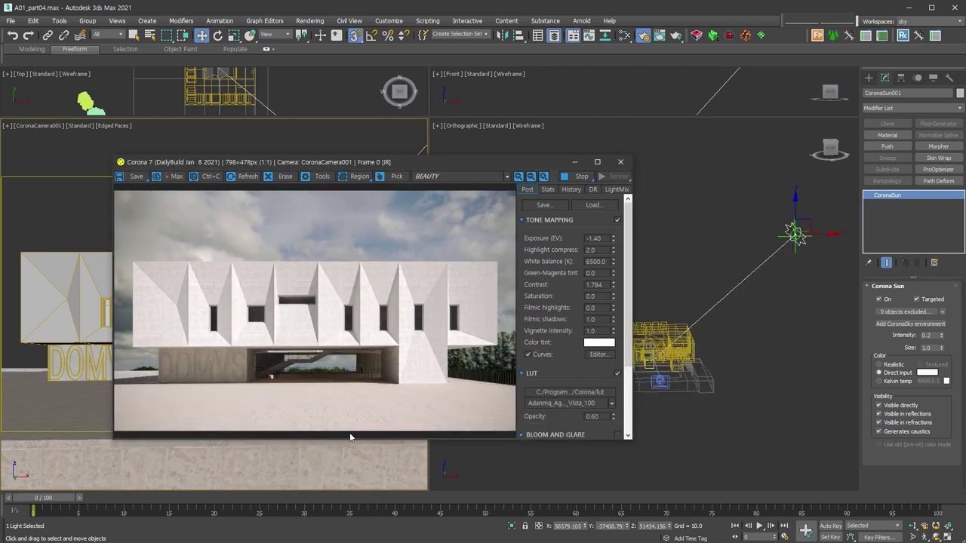
Finish placing the Corona uplight and clone it into 14 instances named uplight_002
{"action": "scroll", "coordinate": [629, 429], "scroll_direction": "up", "scroll_amount": 2}
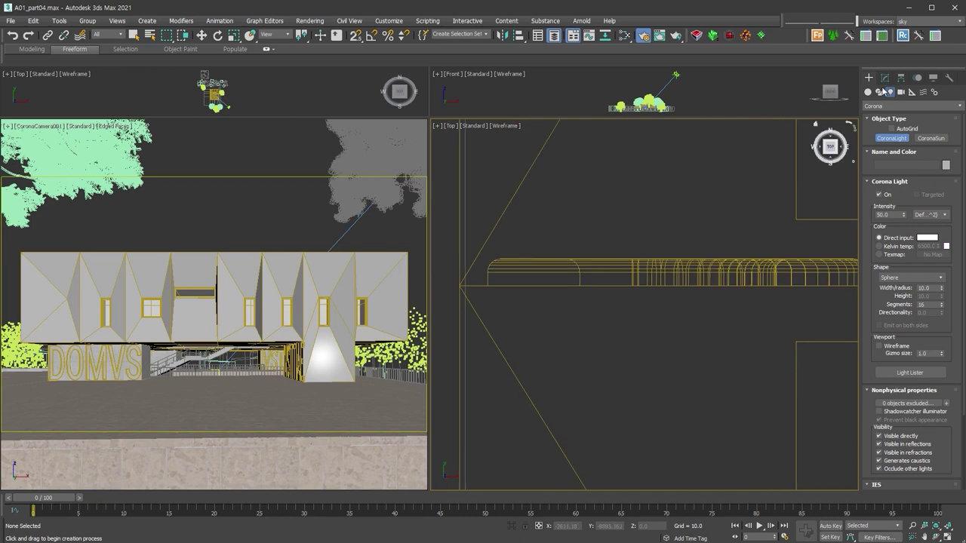
{"action": "right_click", "coordinate": [530, 289]}
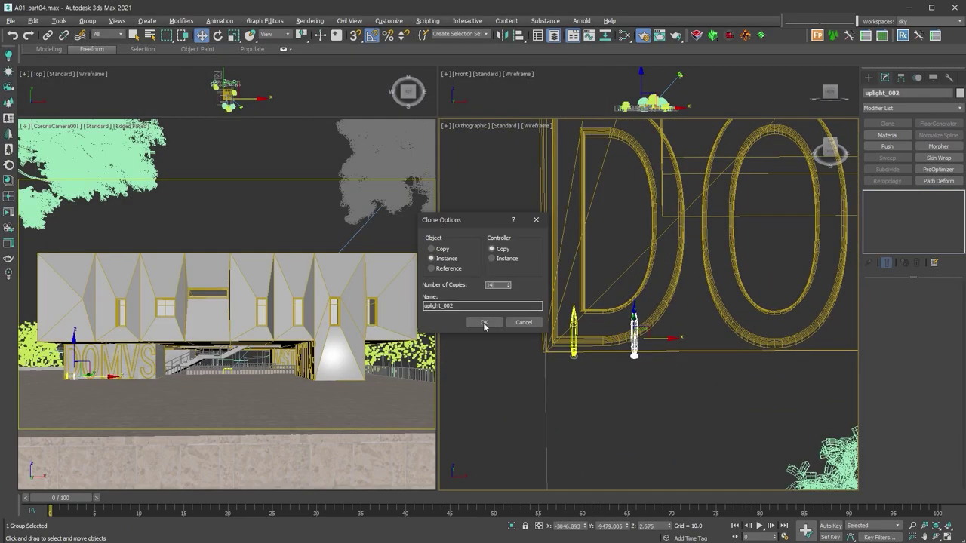
{"action": "left_click", "coordinate": [484, 322]}
{"action": "scroll", "coordinate": [685, 262], "scroll_direction": "up", "scroll_amount": 5}
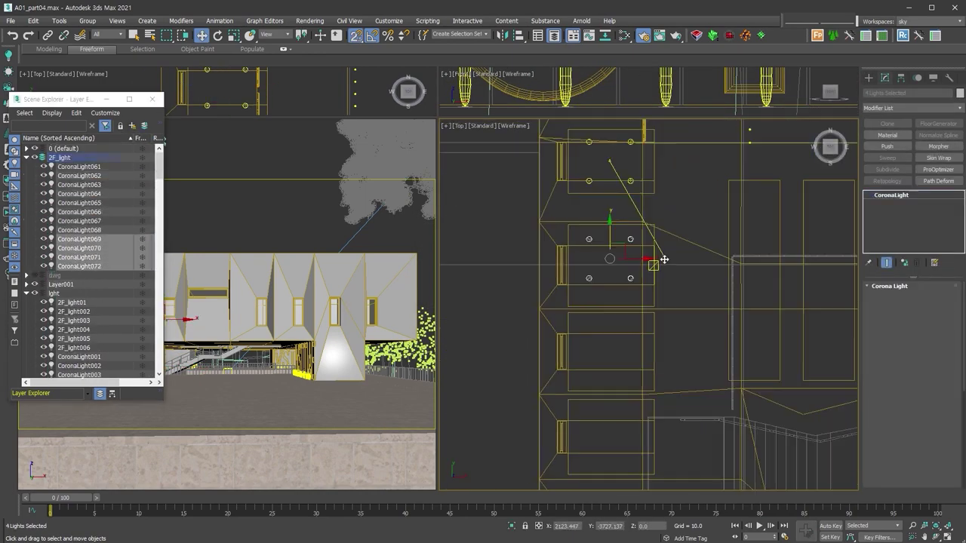
From the camera view, generate Corona LightMix render elements for the scene lights
{"action": "key", "text": "c"}
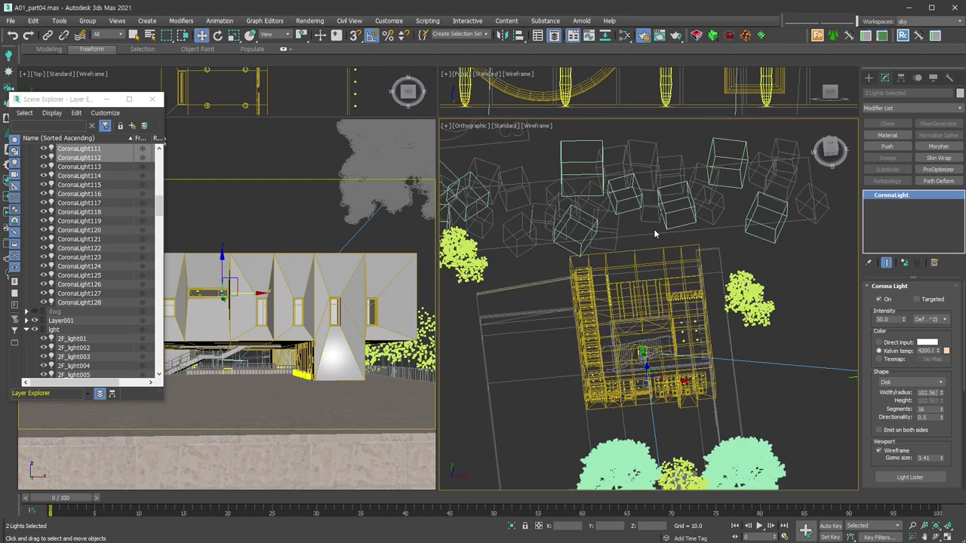
{"action": "key", "text": "F10"}
{"action": "left_click", "coordinate": [677, 246]}
{"action": "left_click", "coordinate": [757, 320]}
Check the sun's light-select element and the environment's day and night maps
{"action": "left_click", "coordinate": [701, 312]}
{"action": "left_click", "coordinate": [678, 207]}
{"action": "left_click", "coordinate": [782, 421]}
{"action": "left_click", "coordinate": [797, 207]}
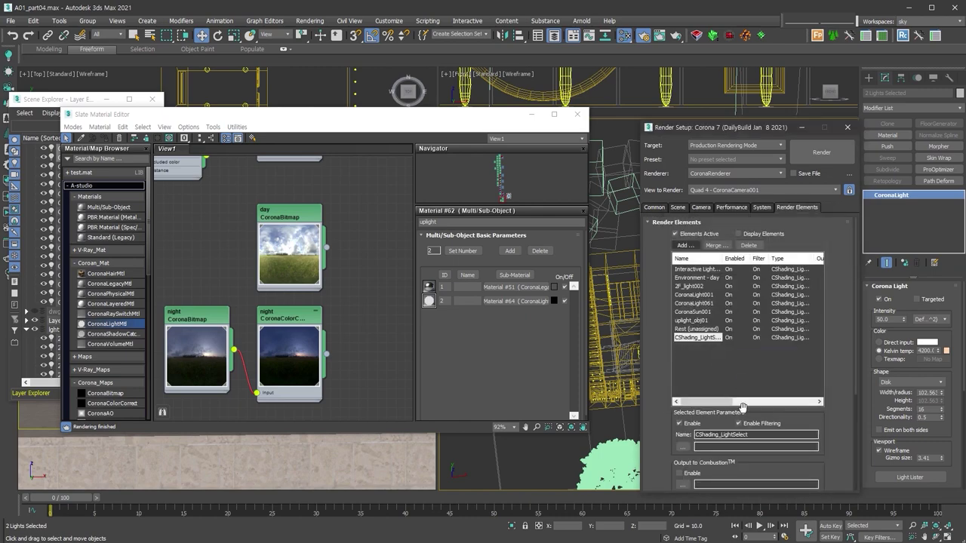